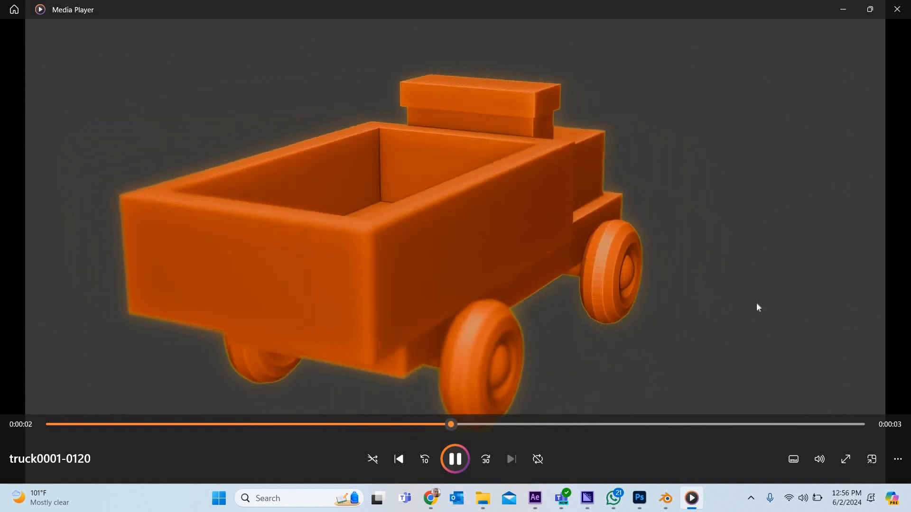
Close the truck video in Media Player, switch to Blender and select the camera.
{"action": "key", "text": "alt+F4"}
{"action": "left_click", "coordinate": [679, 498]}
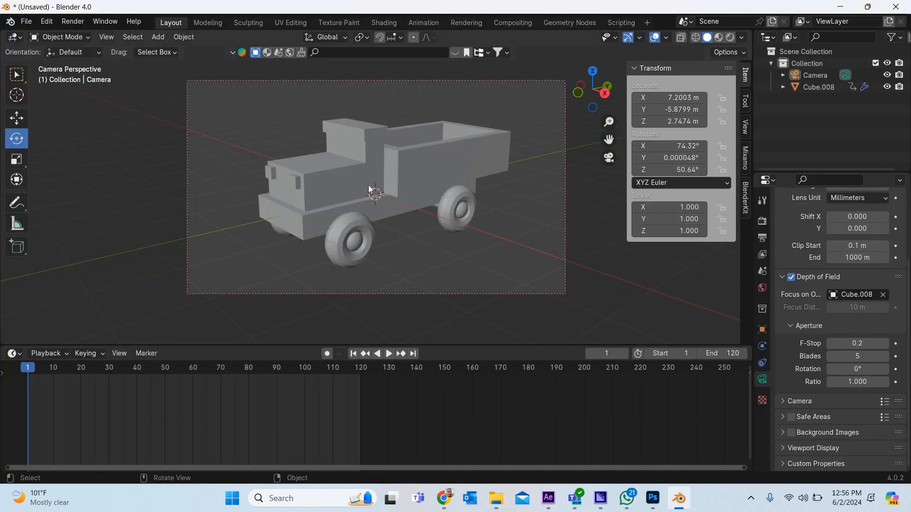
{"action": "left_click", "coordinate": [400, 295]}
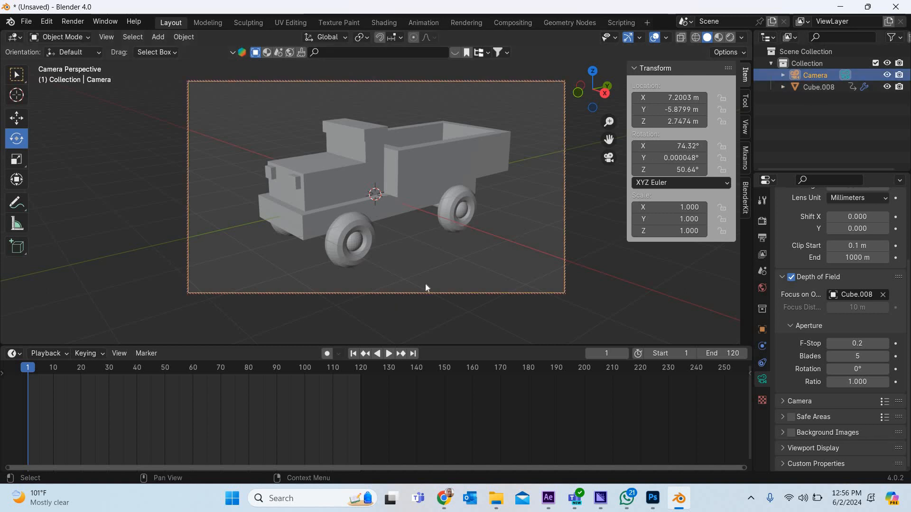
{"action": "key", "text": "space"}
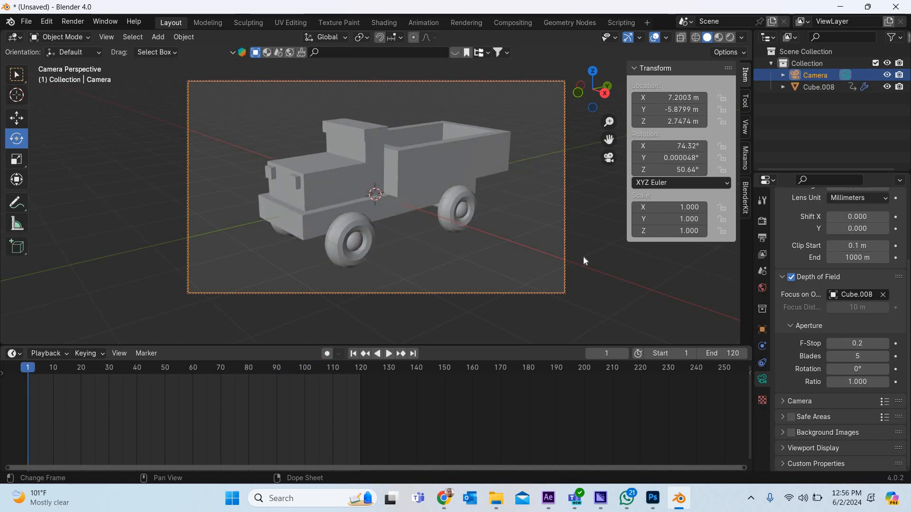
Hide the viewport's gizmos and overlays, and preview Material Preview shading before returning to Solid.
{"action": "left_click", "coordinate": [630, 40]}
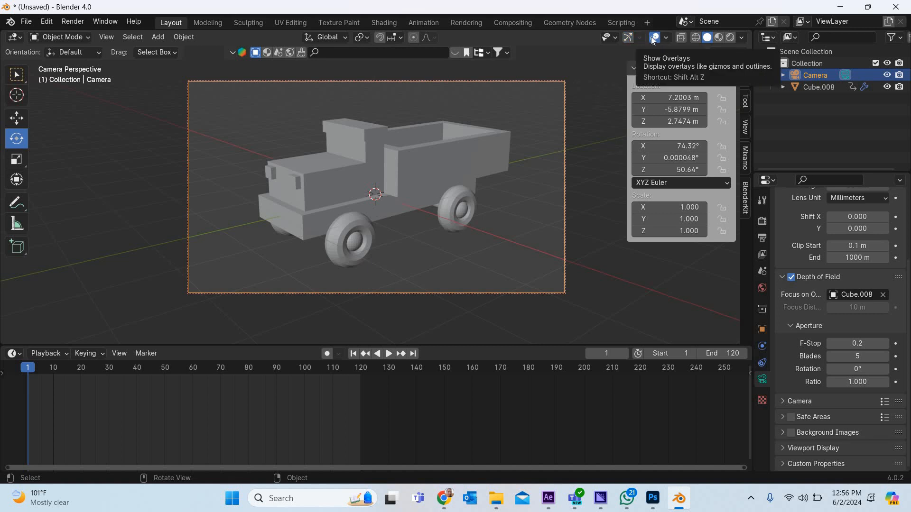
{"action": "left_click", "coordinate": [653, 40]}
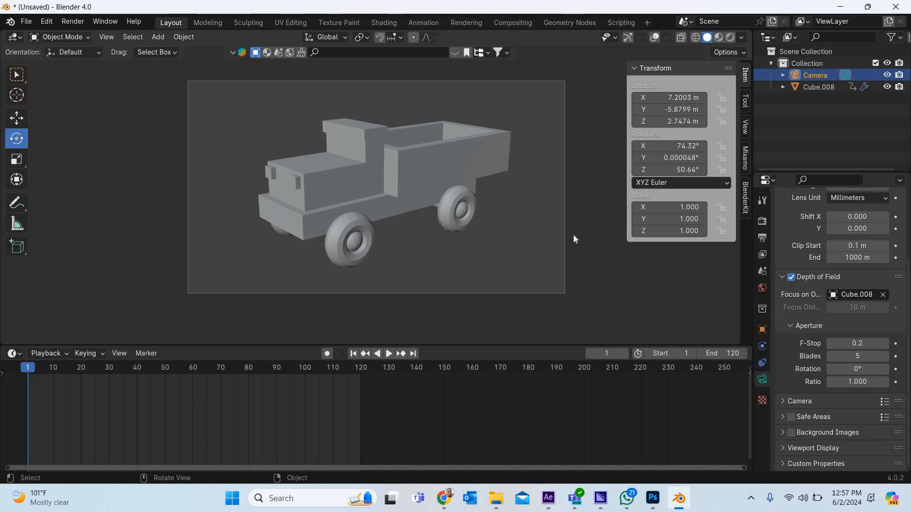
{"action": "left_click", "coordinate": [719, 40]}
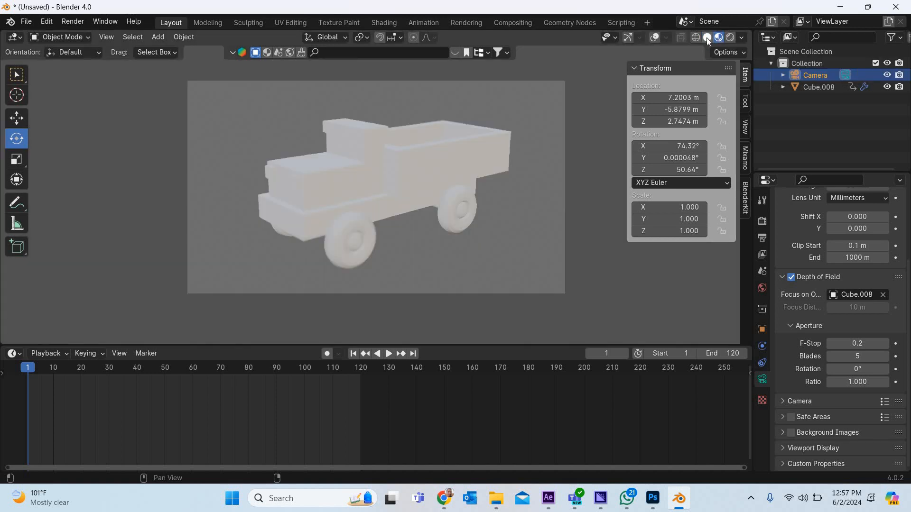
{"action": "left_click", "coordinate": [707, 38]}
Enable Cavity in the viewport shading and compare the World and Screen types before setting the type to Both.
{"action": "left_click", "coordinate": [741, 38]}
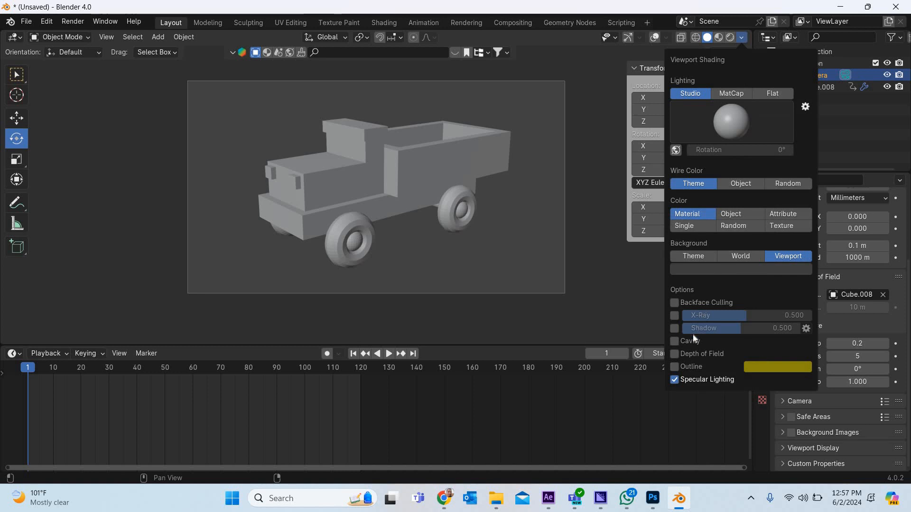
{"action": "left_click", "coordinate": [674, 342]}
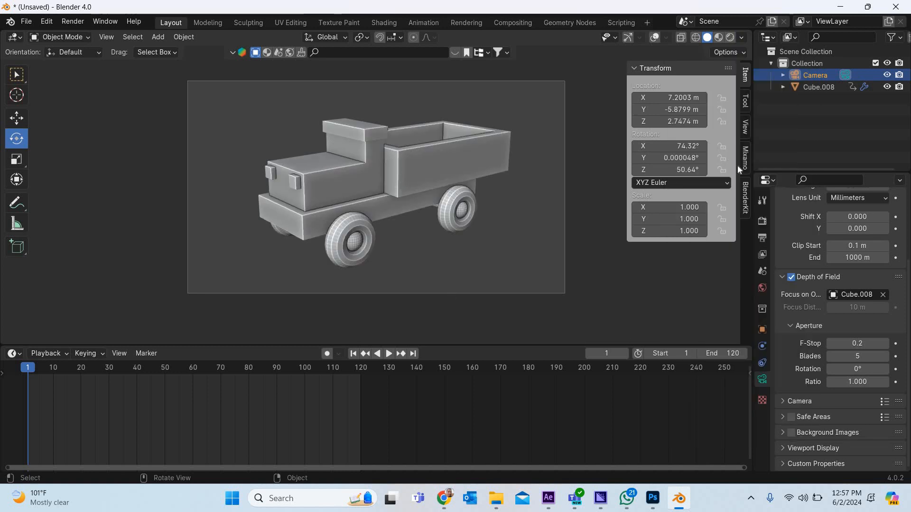
{"action": "left_click", "coordinate": [742, 38]}
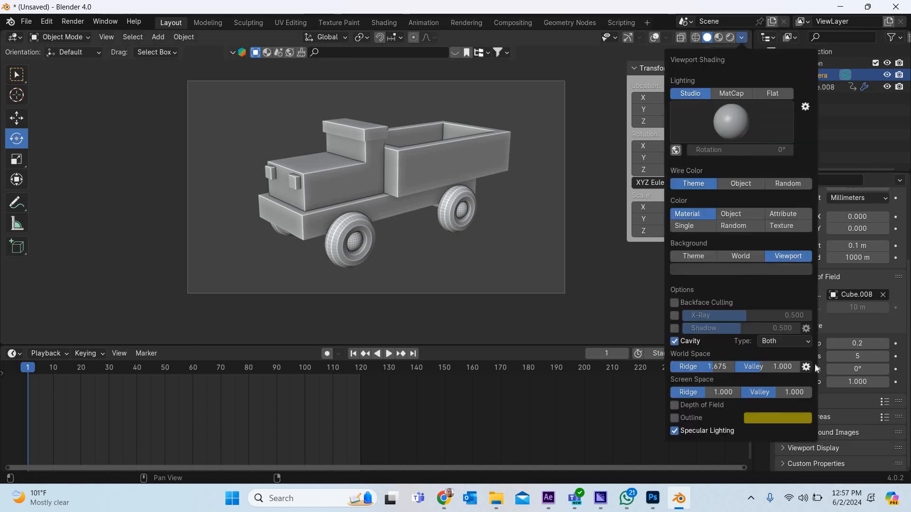
{"action": "left_click", "coordinate": [784, 342]}
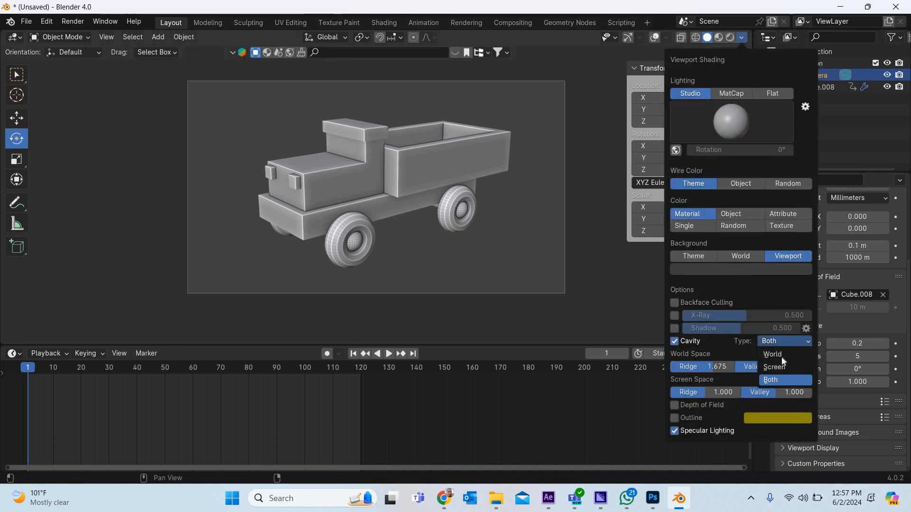
{"action": "left_click", "coordinate": [782, 355]}
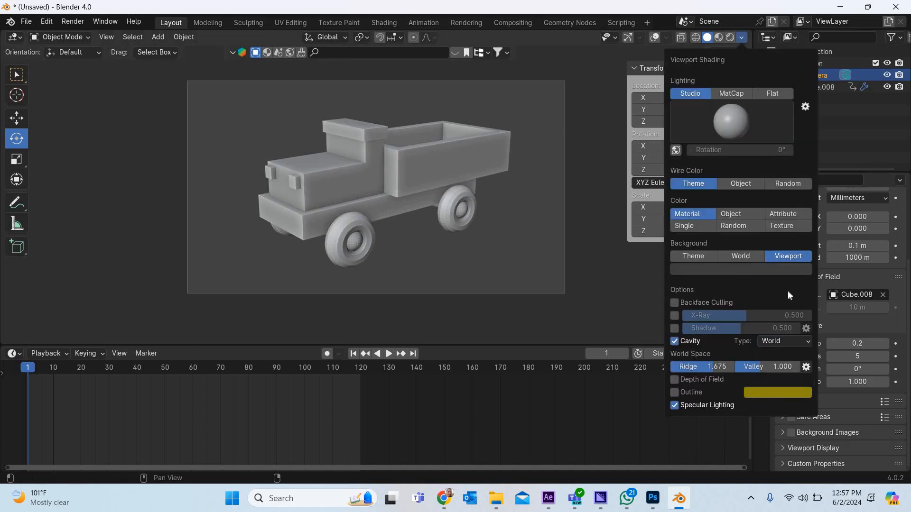
{"action": "left_click", "coordinate": [784, 342]}
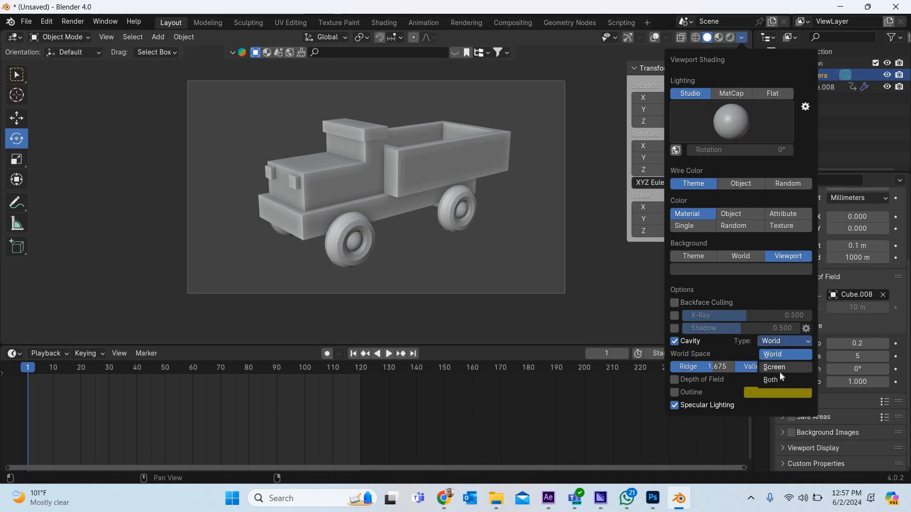
{"action": "left_click", "coordinate": [779, 371]}
{"action": "left_click", "coordinate": [784, 341]}
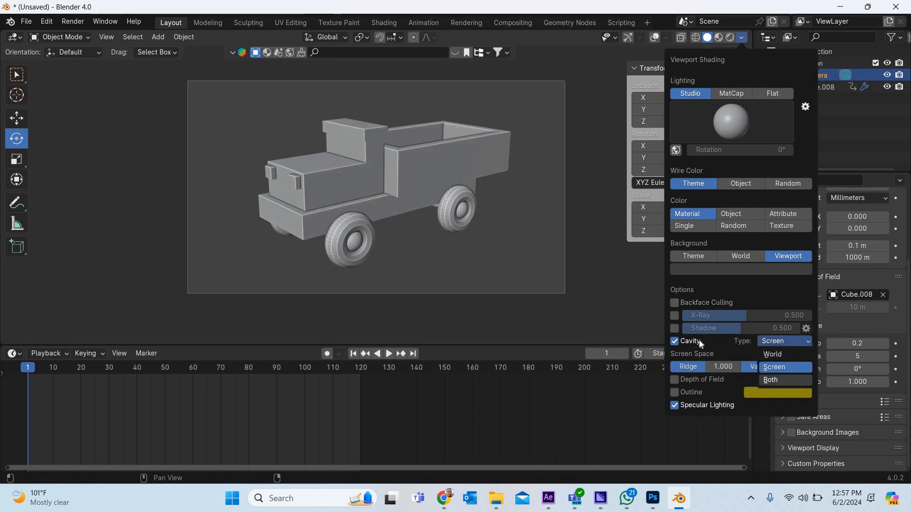
{"action": "left_click", "coordinate": [781, 381]}
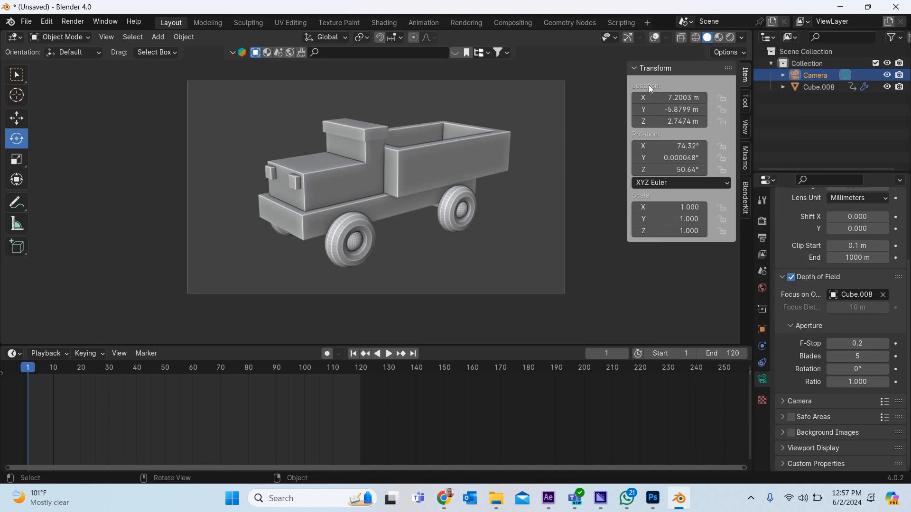
Enable Outline in the viewport shading and try out a different outline colour.
{"action": "left_click", "coordinate": [741, 37]}
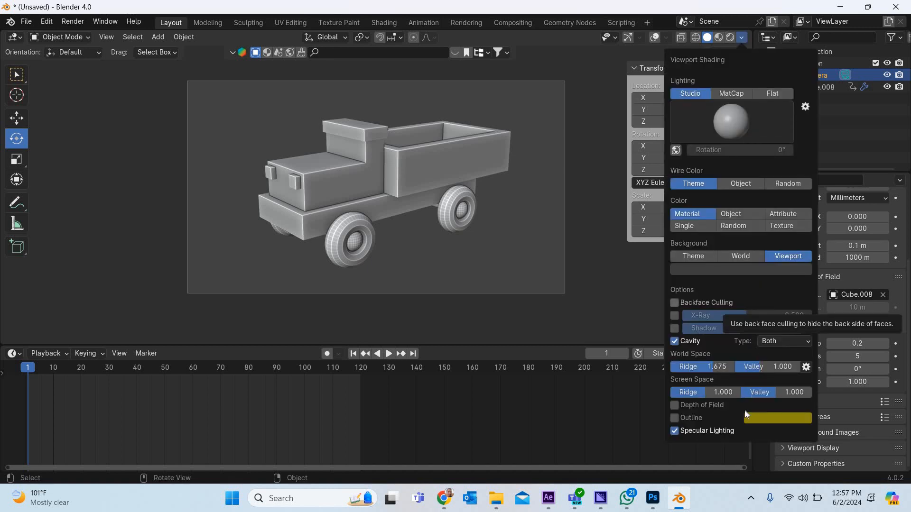
{"action": "left_click", "coordinate": [674, 419]}
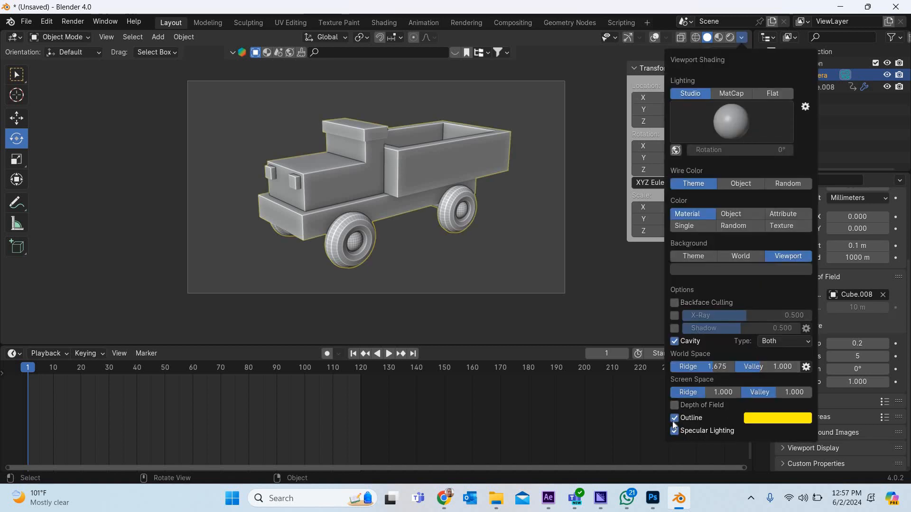
{"action": "left_click", "coordinate": [787, 427]}
{"action": "left_click", "coordinate": [778, 418]}
{"action": "mouse_move", "coordinate": [697, 324]}
{"action": "left_mouse_down"}
{"action": "mouse_move", "coordinate": [778, 260]}
{"action": "mouse_move", "coordinate": [754, 344]}
{"action": "mouse_move", "coordinate": [713, 311]}
{"action": "mouse_move", "coordinate": [725, 303]}
{"action": "mouse_move", "coordinate": [701, 327]}
{"action": "left_mouse_up"}
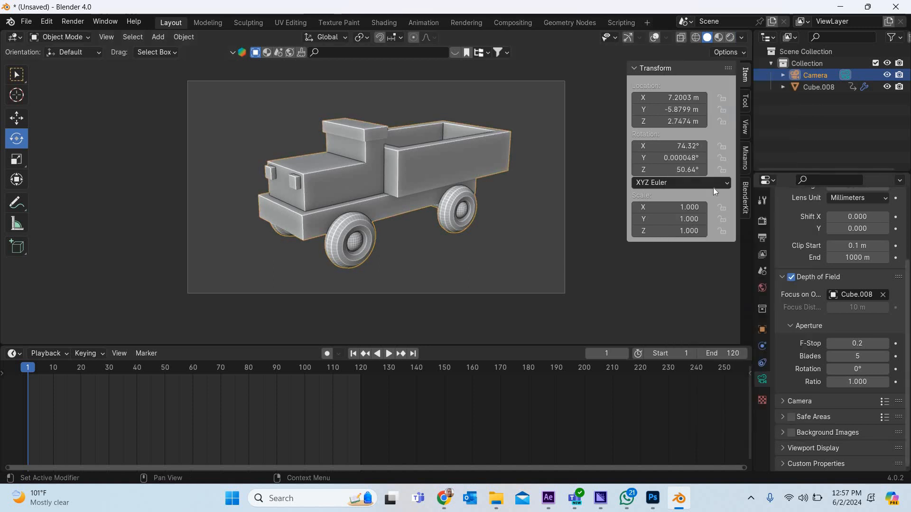
Enable Depth of Field in the viewport shading, and toggle the camera's own Depth of Field off and on.
{"action": "left_click", "coordinate": [741, 38]}
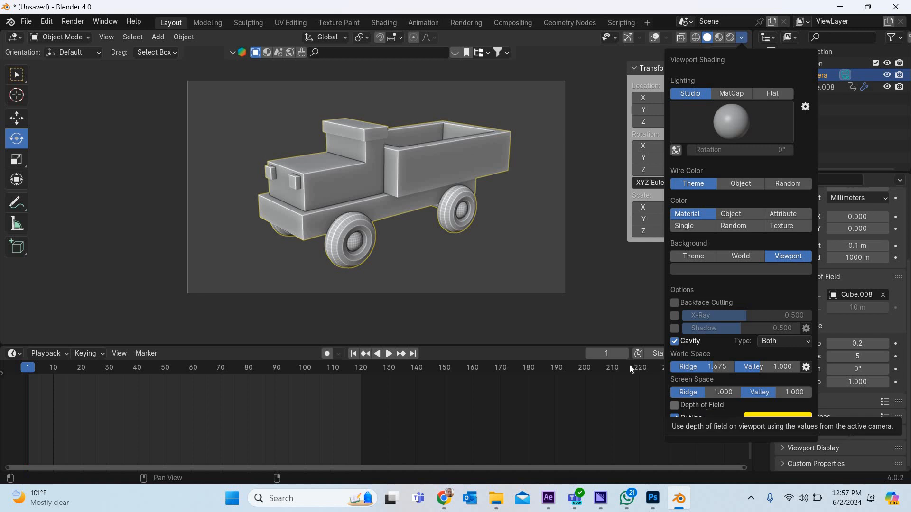
{"action": "left_click", "coordinate": [702, 406]}
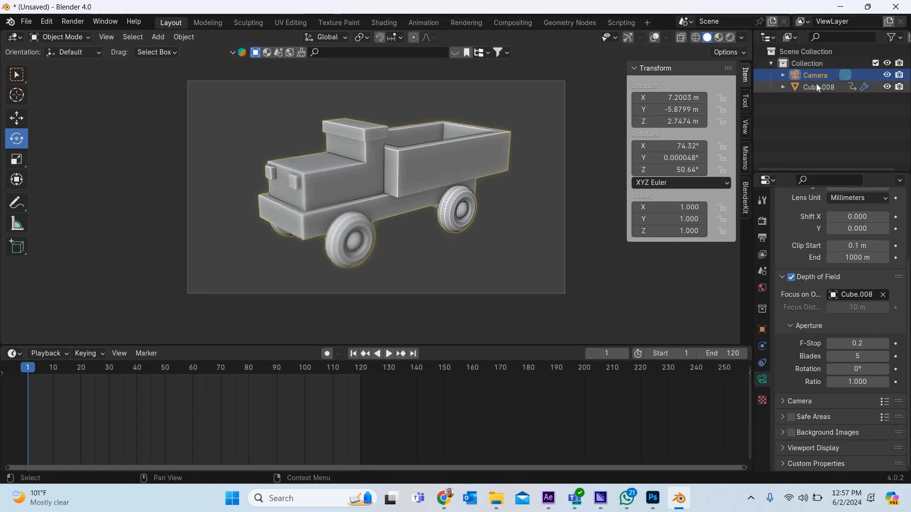
{"action": "left_click", "coordinate": [792, 278]}
{"action": "left_click", "coordinate": [800, 278]}
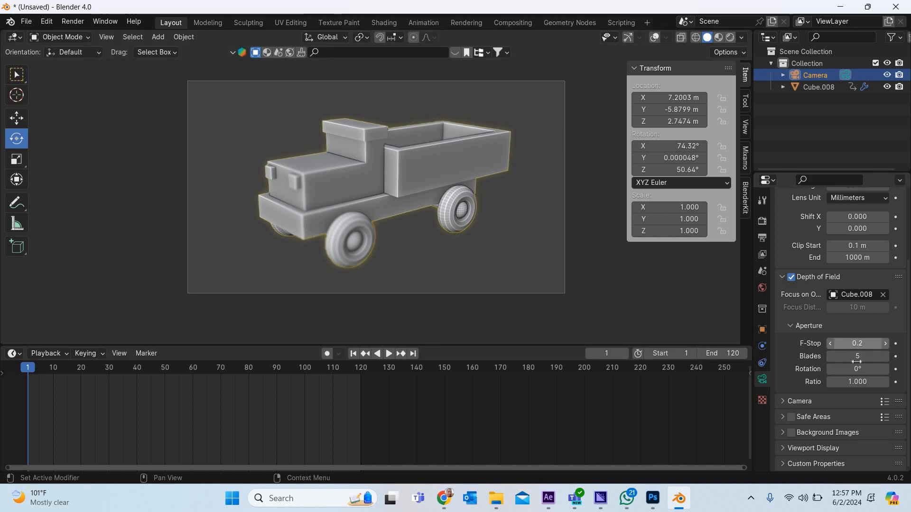
{"action": "left_click", "coordinate": [791, 278]}
{"action": "left_click", "coordinate": [792, 279]}
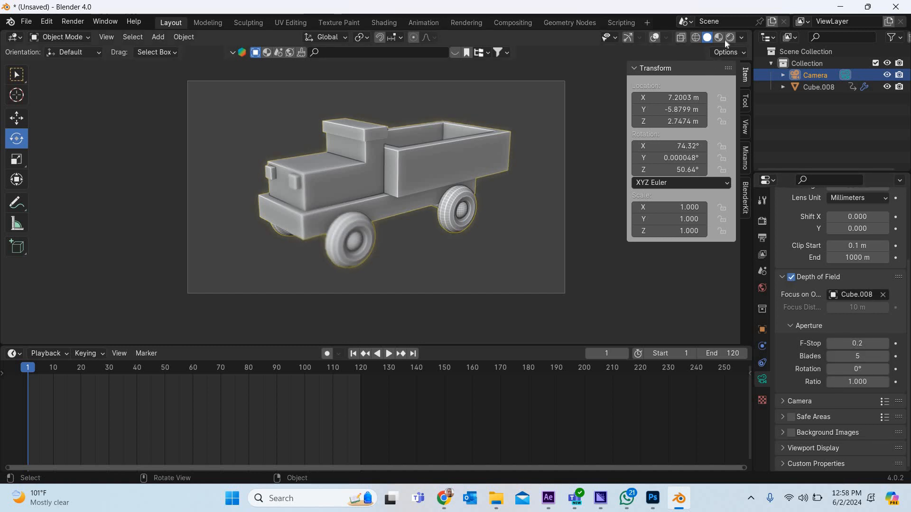
Try the Texture and Random colour modes in the viewport shading.
{"action": "left_click", "coordinate": [740, 38]}
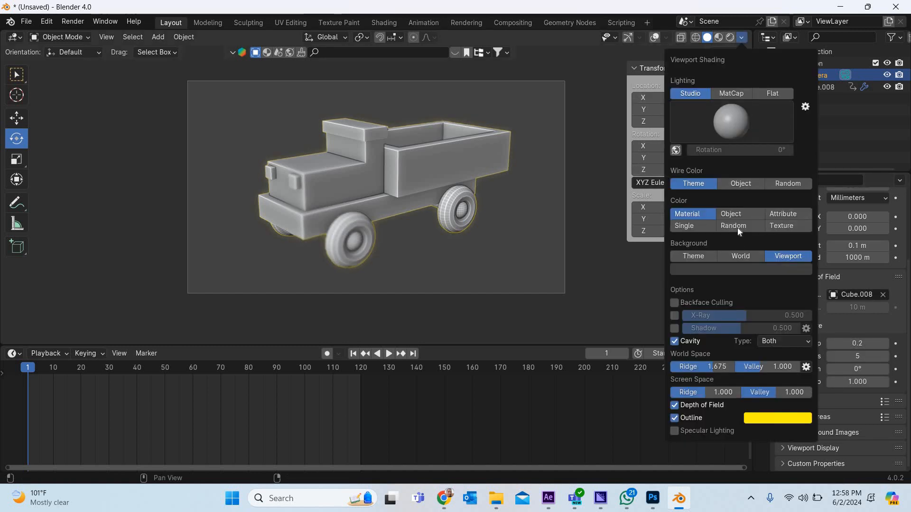
{"action": "left_click", "coordinate": [790, 228]}
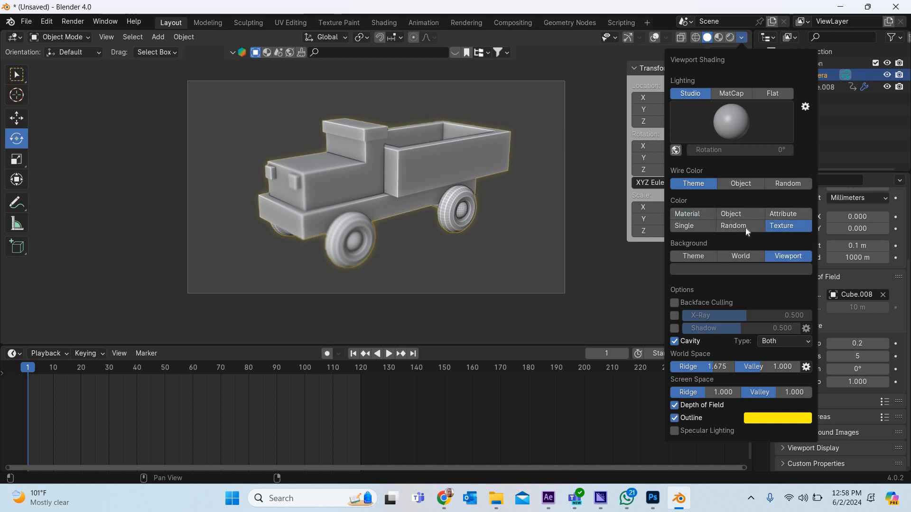
{"action": "left_click", "coordinate": [746, 230]}
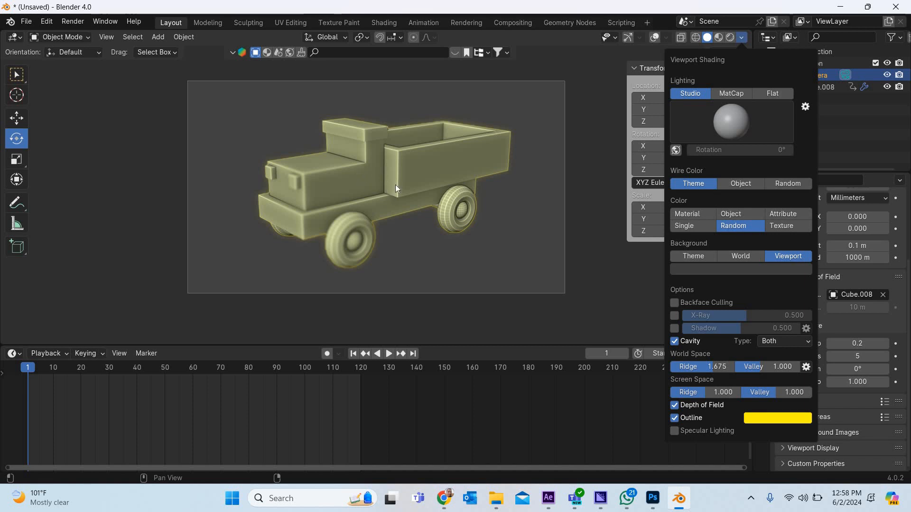
Select the truck, show the viewport gizmos again and activate the Move tool.
{"action": "left_click", "coordinate": [419, 180]}
{"action": "key", "text": "shift"}
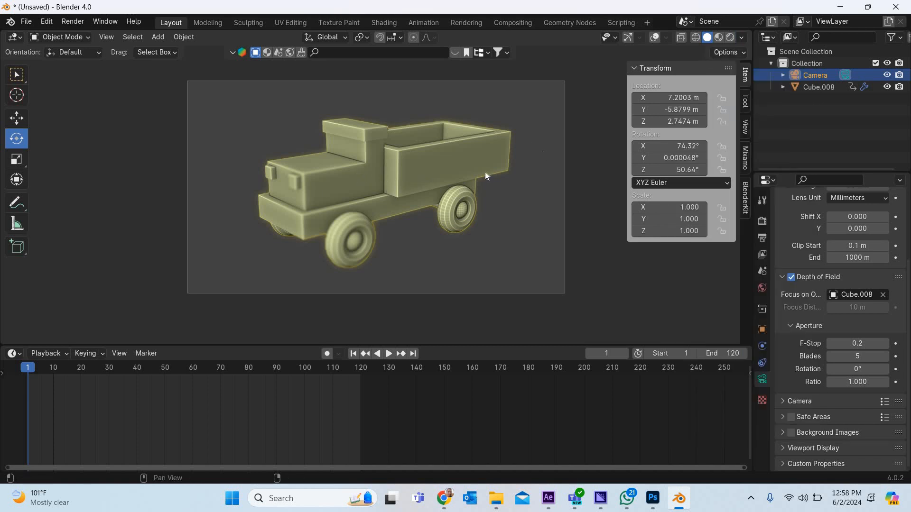
{"action": "left_click", "coordinate": [411, 240]}
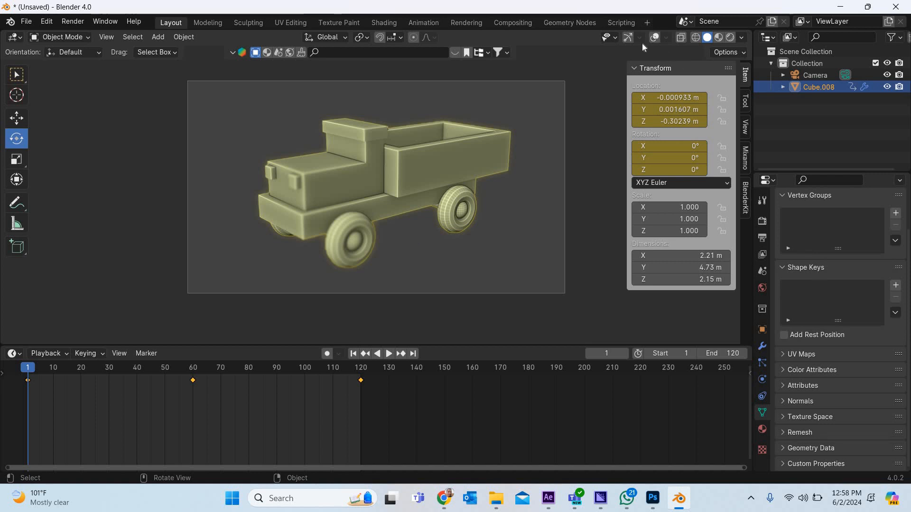
{"action": "left_click", "coordinate": [628, 38]}
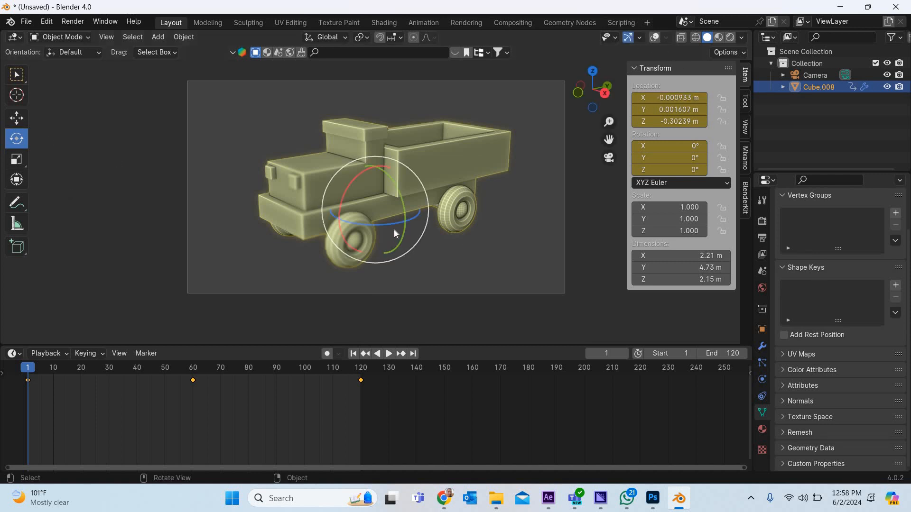
{"action": "key", "text": "shift+space"}
{"action": "key", "text": "g"}
Duplicate the truck and move the copy about -8 m along X and about 1.9 m along Y.
{"action": "key", "text": "shift+d"}
{"action": "key", "text": "Escape"}
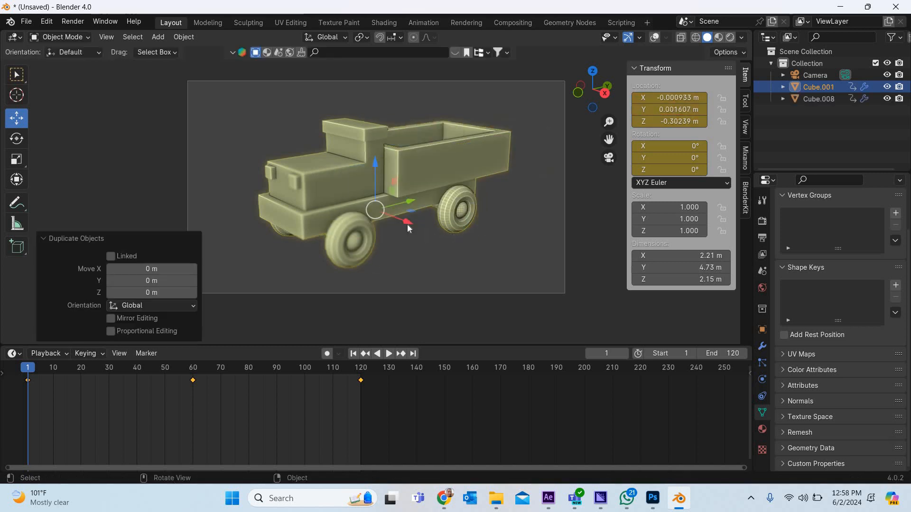
{"action": "key", "text": "g"}
{"action": "key", "text": "x"}
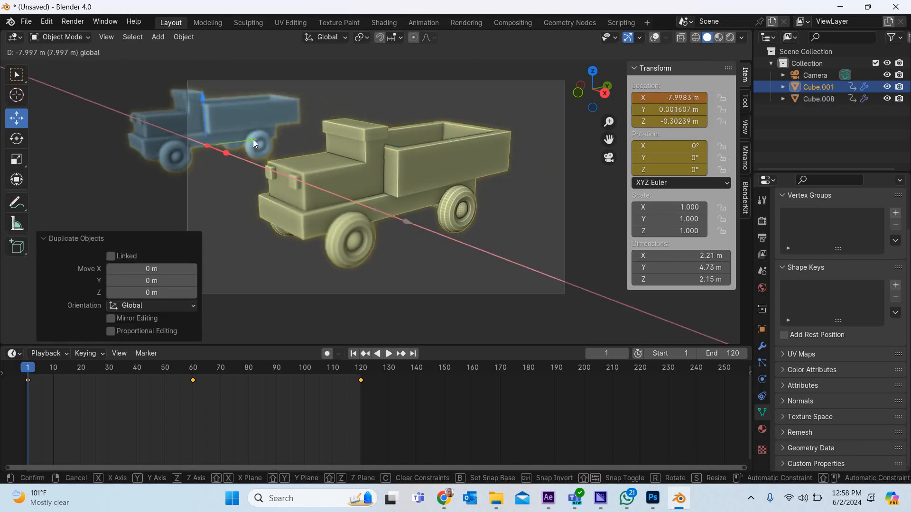
{"action": "left_click", "coordinate": [256, 138]}
{"action": "key", "text": "g"}
{"action": "key", "text": "y"}
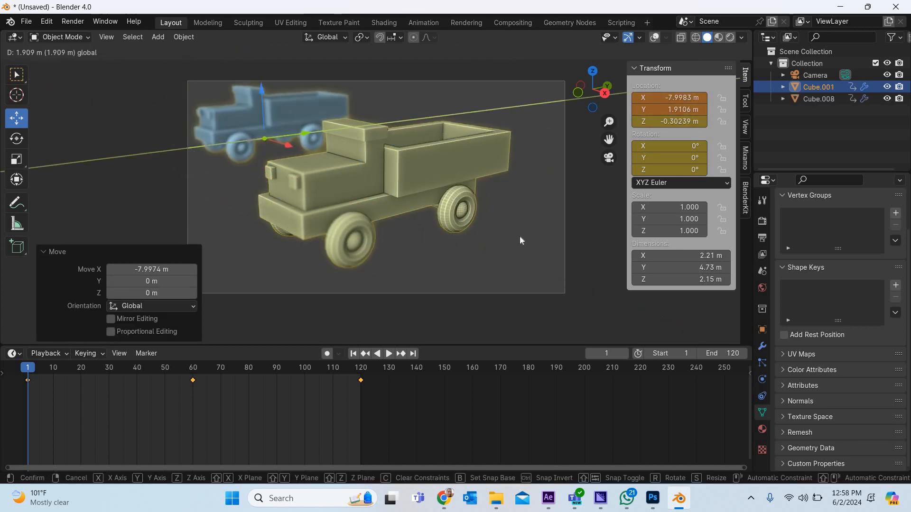
{"action": "left_click", "coordinate": [519, 236]}
Select the original truck and set the viewport shading colour to Single with a pink colour.
{"action": "left_click", "coordinate": [431, 184]}
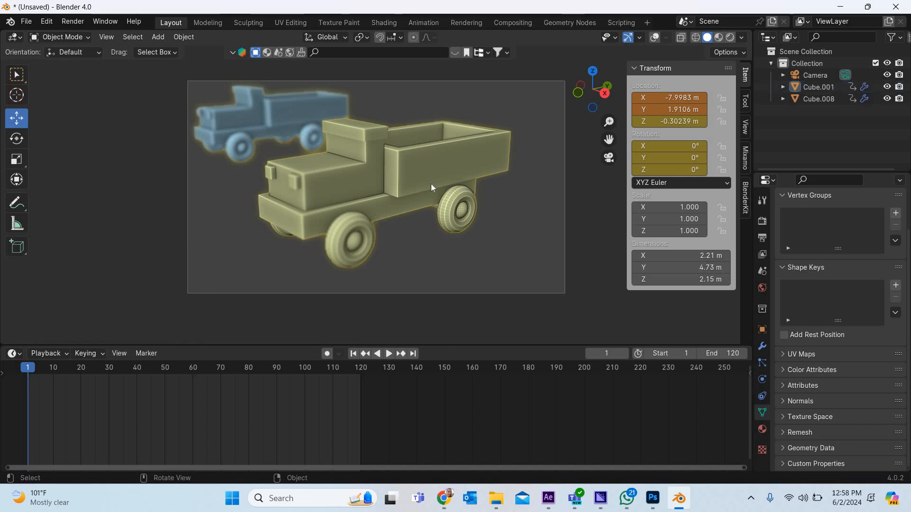
{"action": "left_click", "coordinate": [741, 39]}
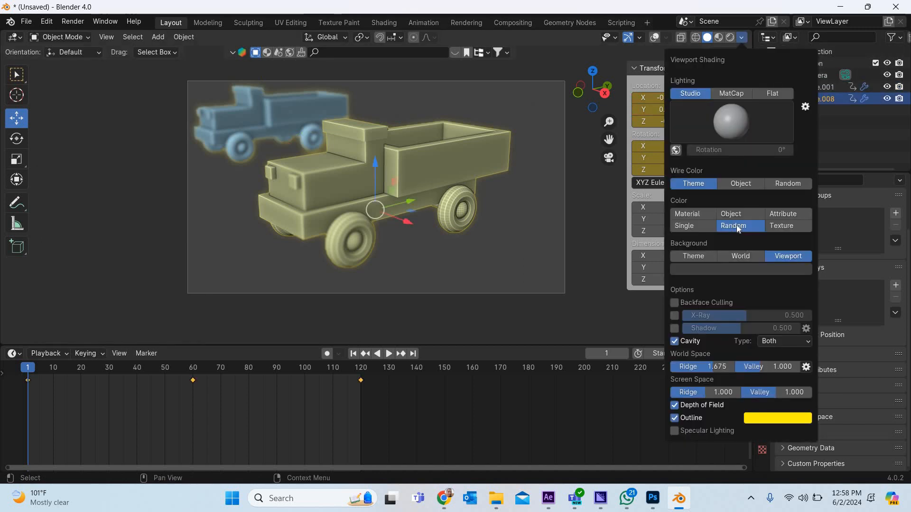
{"action": "left_click", "coordinate": [687, 227]}
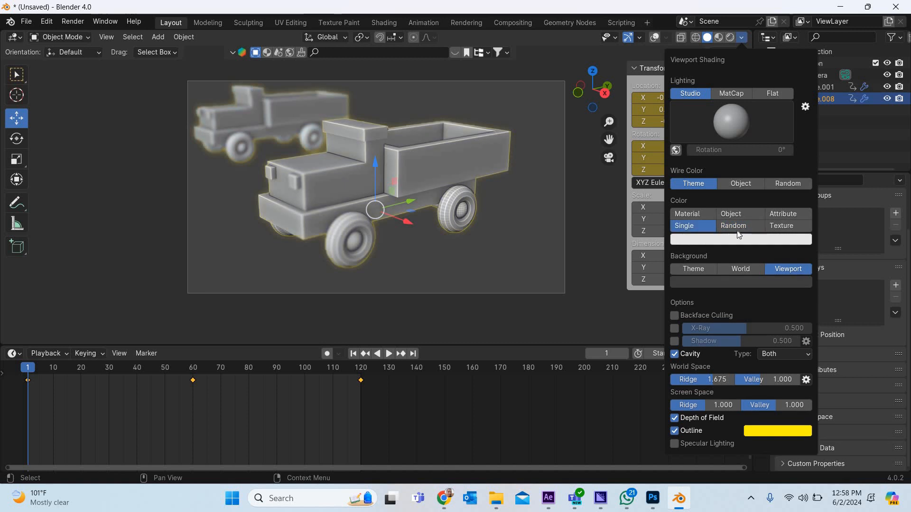
{"action": "left_click", "coordinate": [737, 227]}
{"action": "left_click", "coordinate": [695, 227]}
{"action": "left_click", "coordinate": [741, 239]}
{"action": "left_click", "coordinate": [780, 90]}
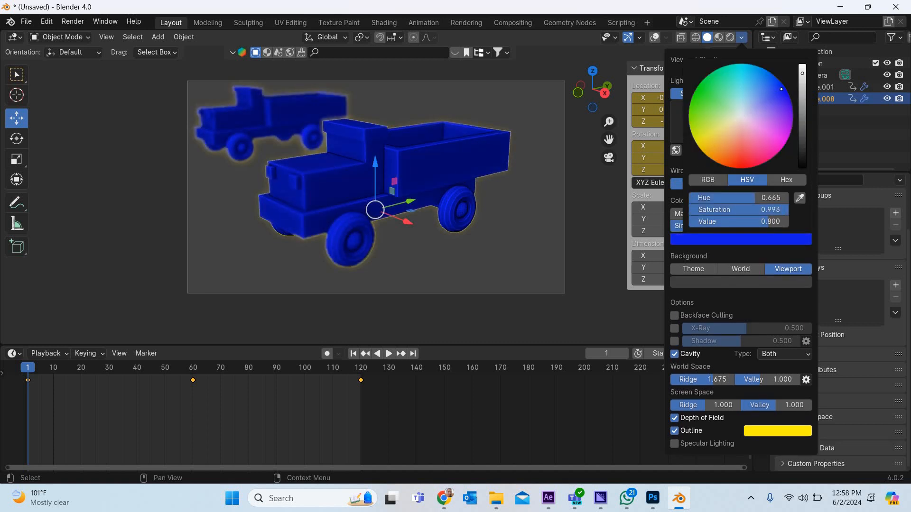
{"action": "left_click_drag", "start_coordinate": [781, 89], "coordinate": [756, 140]}
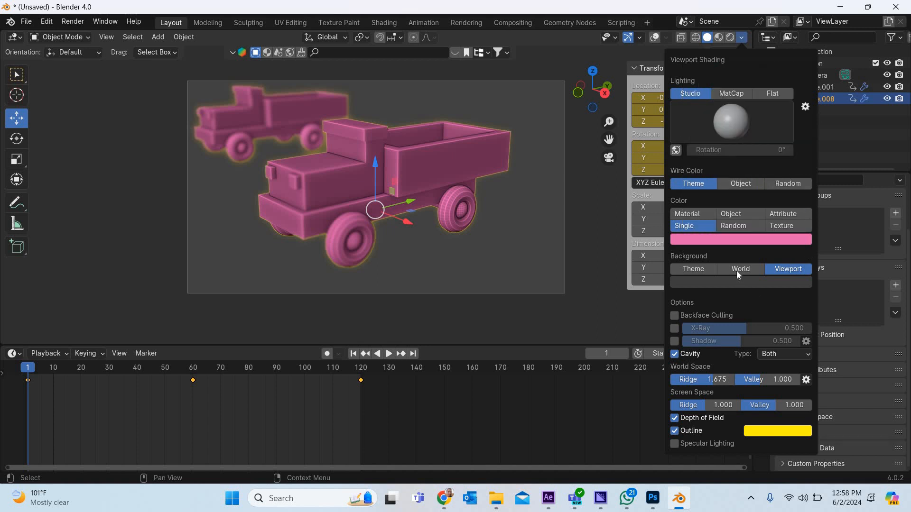
Set the viewport shading colour to Texture and link an Image Texture to the truck material's Base Color.
{"action": "left_click", "coordinate": [741, 226]}
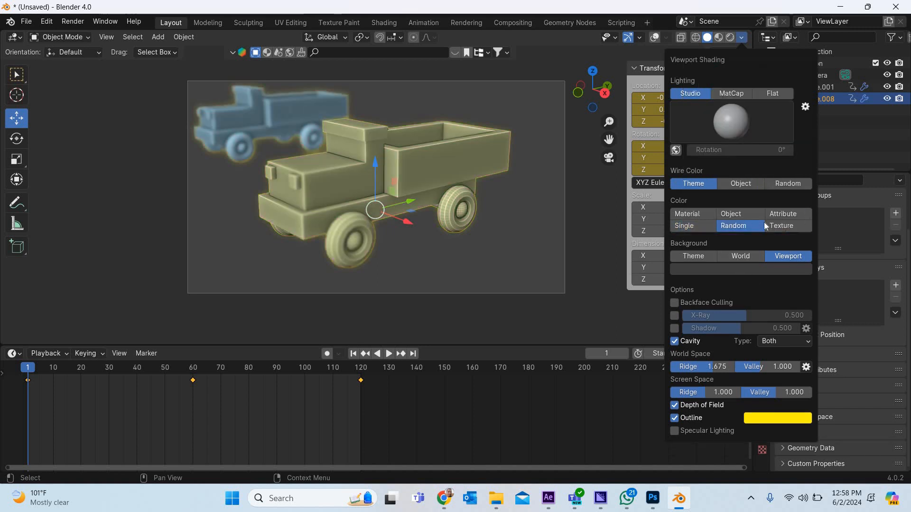
{"action": "left_click", "coordinate": [784, 227]}
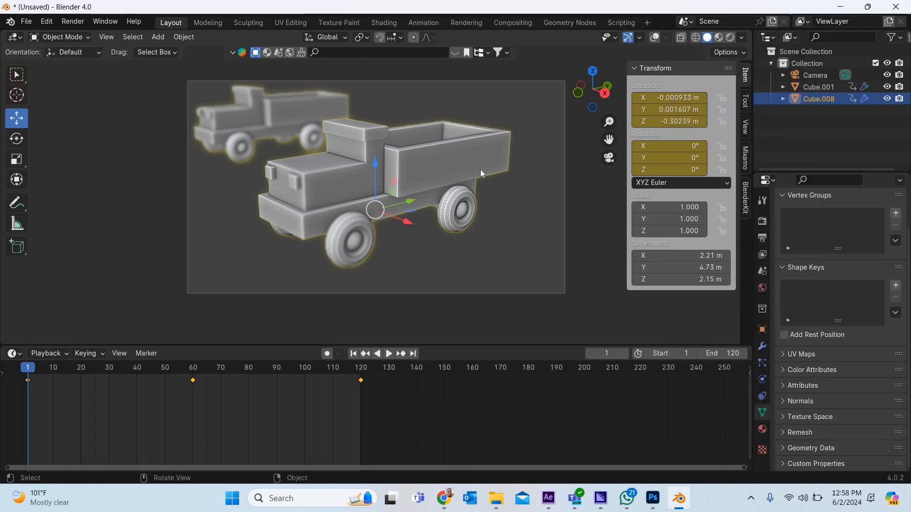
{"action": "left_click", "coordinate": [762, 429]}
{"action": "left_click", "coordinate": [832, 321]}
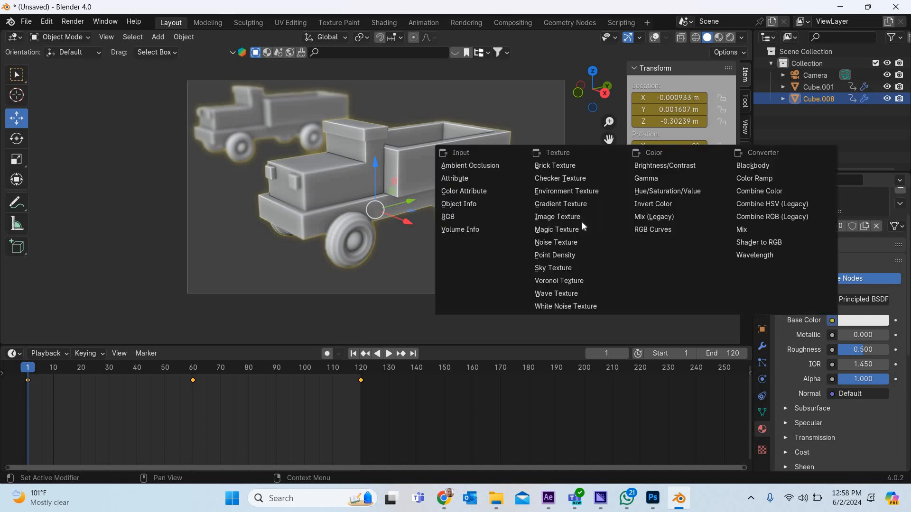
{"action": "left_click", "coordinate": [580, 216]}
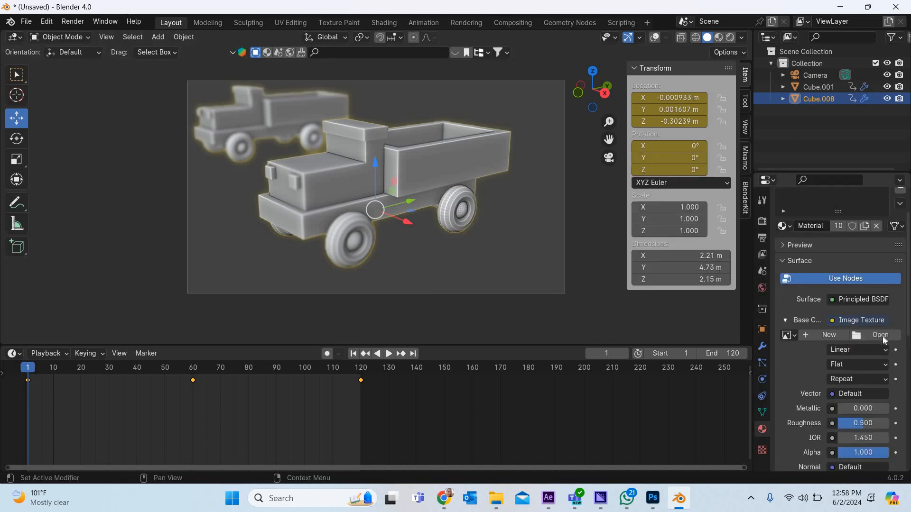
Load Wood050_2K_Color.jpg from the wood texture folder as the Base Color image, browsing the files as thumbnails.
{"action": "left_click", "coordinate": [880, 336]}
{"action": "double_click", "coordinate": [317, 190]}
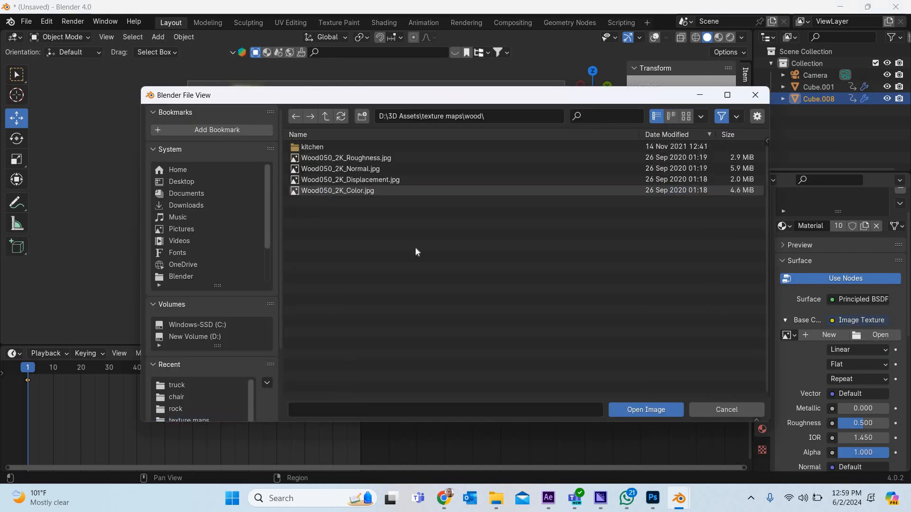
{"action": "left_click", "coordinate": [686, 116]}
{"action": "left_click", "coordinate": [600, 164]}
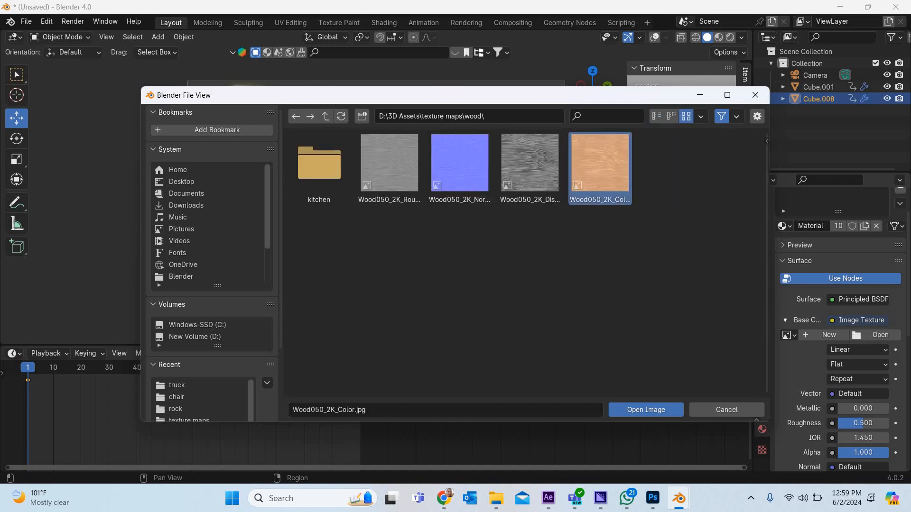
{"action": "left_click", "coordinate": [646, 409]}
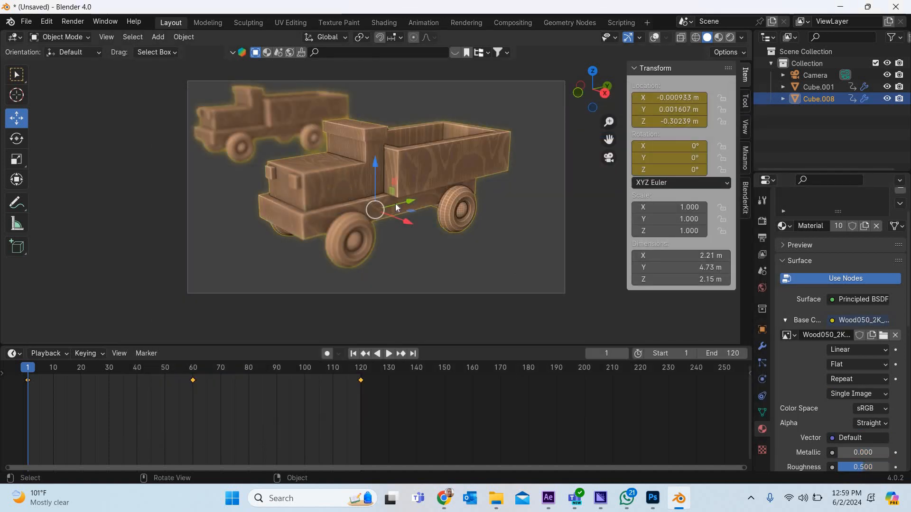
Set the viewport shading colour to Random and choose the bright white studio light.
{"action": "left_click", "coordinate": [742, 37]}
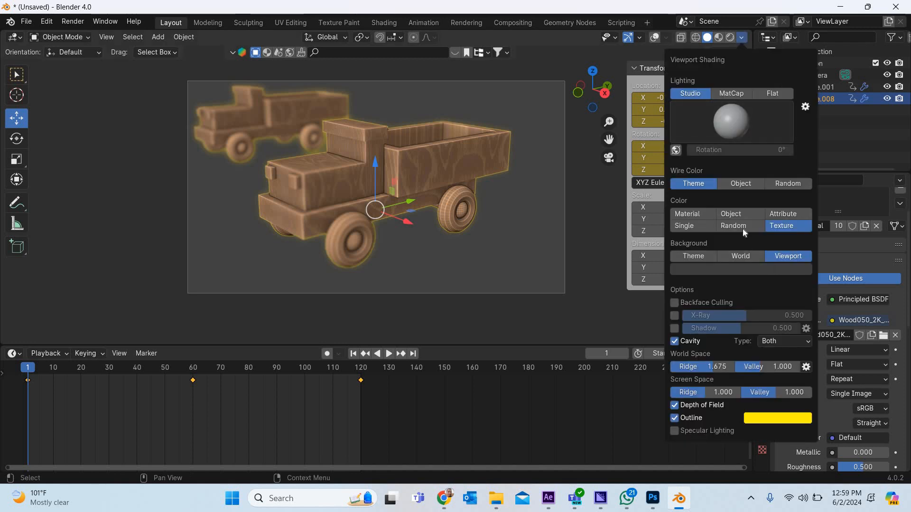
{"action": "left_click", "coordinate": [742, 229]}
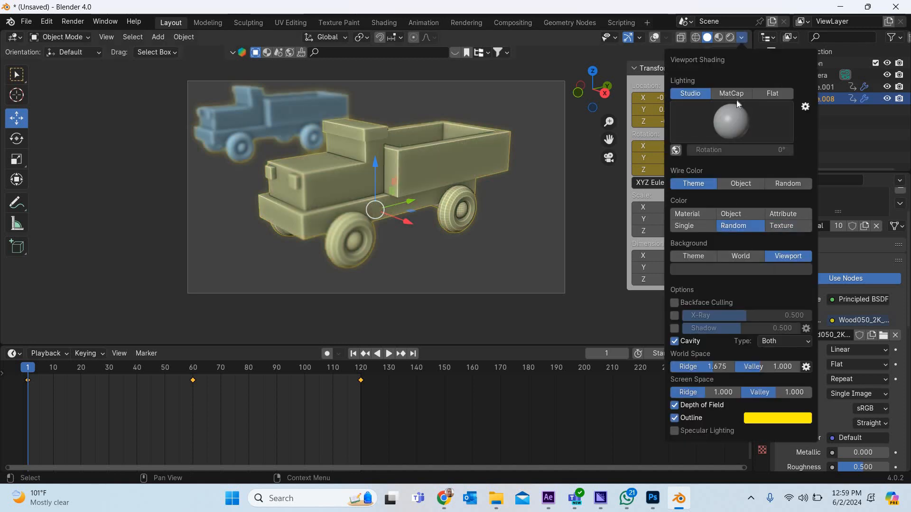
{"action": "left_click", "coordinate": [736, 126]}
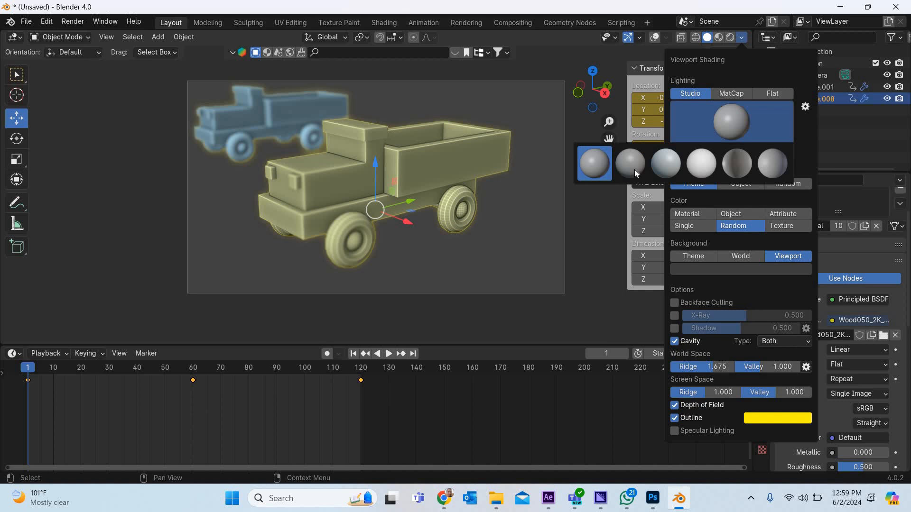
{"action": "left_click", "coordinate": [691, 152]}
{"action": "left_click", "coordinate": [719, 130]}
{"action": "left_click", "coordinate": [701, 162]}
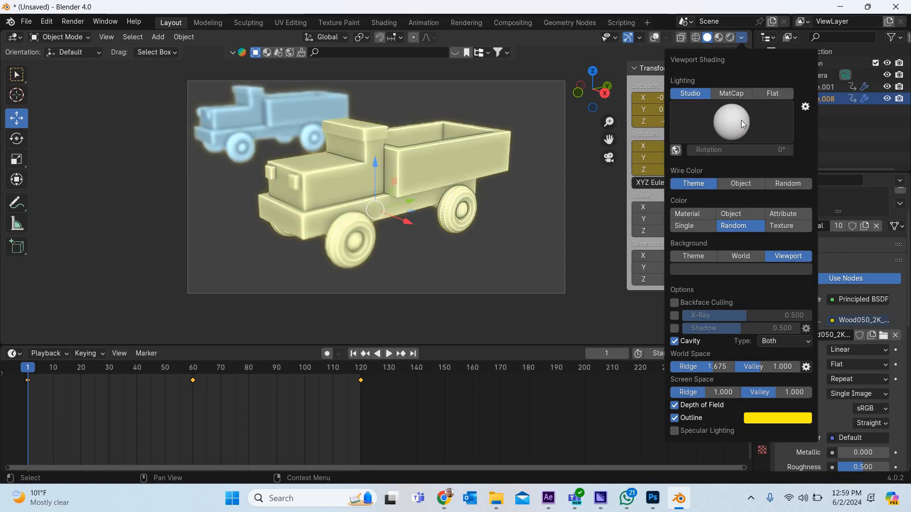
Switch the viewport lighting to MatCap, try the metallic, olive green and glossy red matcaps, and choose the orange one.
{"action": "left_click", "coordinate": [733, 93]}
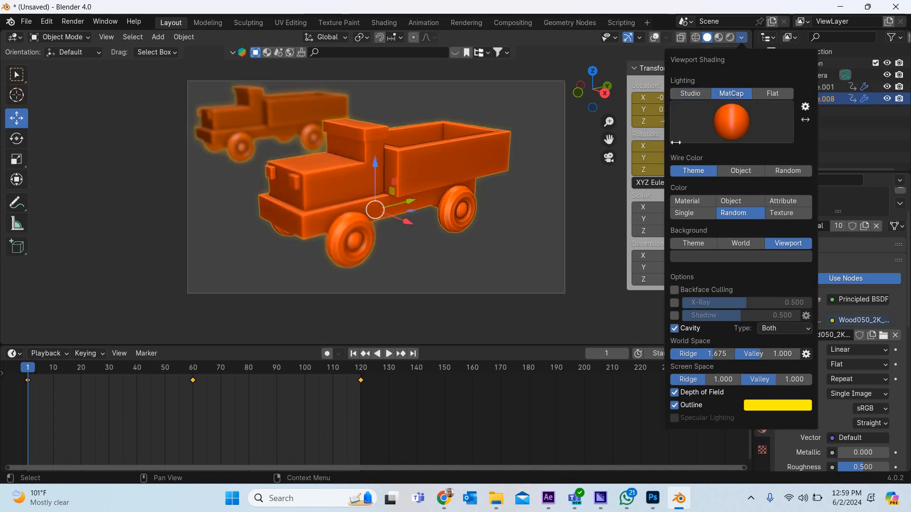
{"action": "left_click", "coordinate": [742, 38]}
{"action": "left_click", "coordinate": [736, 135]}
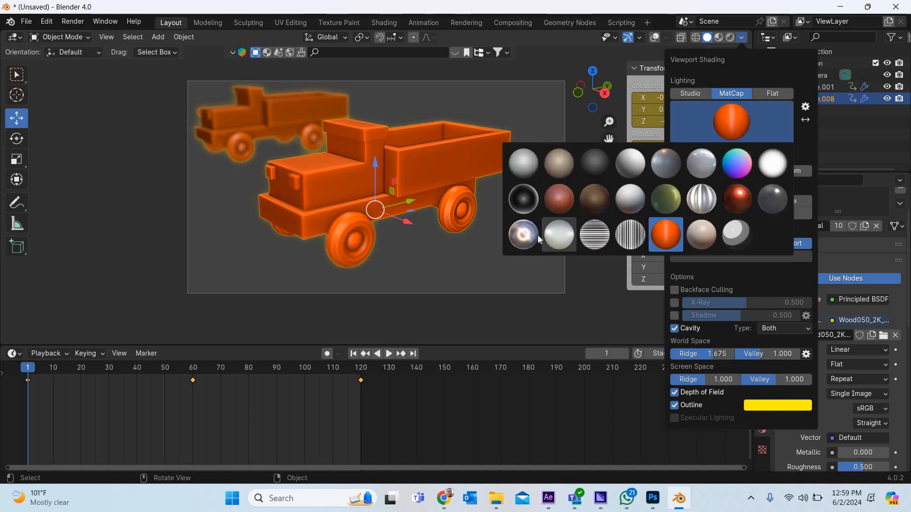
{"action": "left_click", "coordinate": [523, 234]}
{"action": "left_click", "coordinate": [731, 123]}
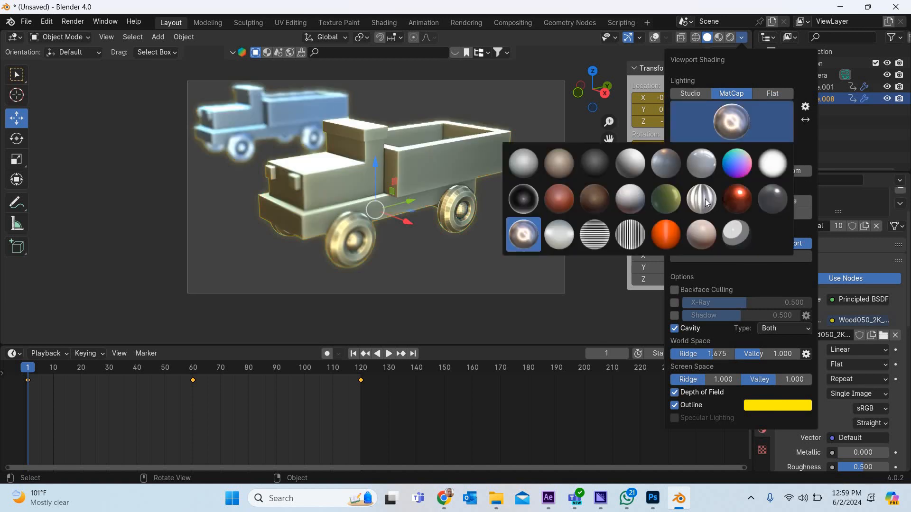
{"action": "left_click", "coordinate": [669, 198]}
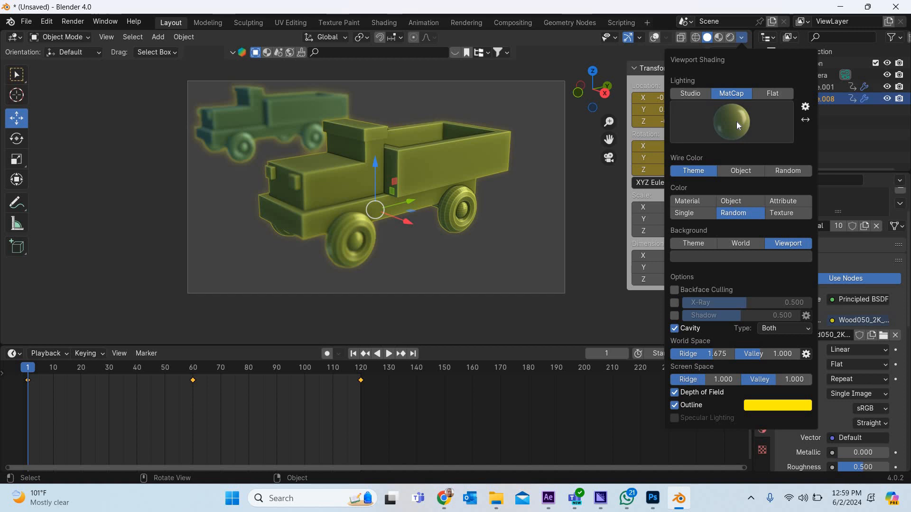
{"action": "left_click", "coordinate": [737, 121]}
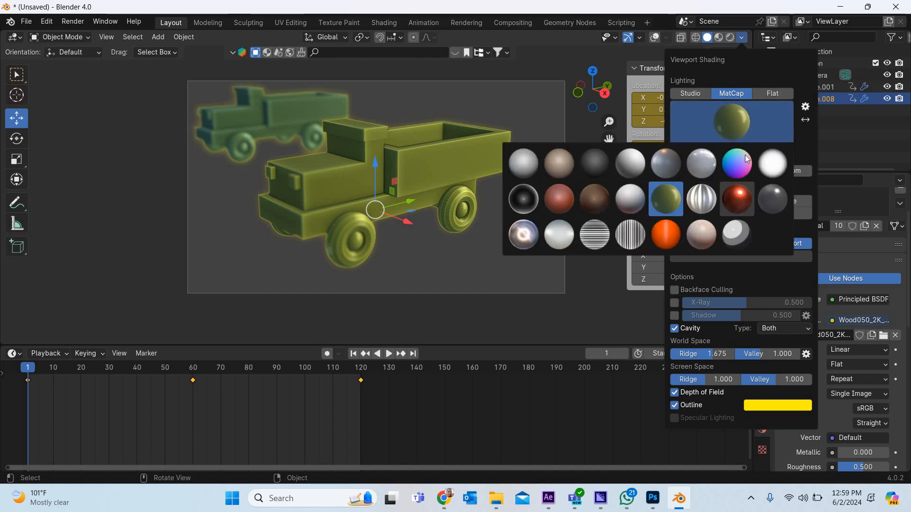
{"action": "left_click", "coordinate": [747, 195]}
{"action": "left_click", "coordinate": [744, 124]}
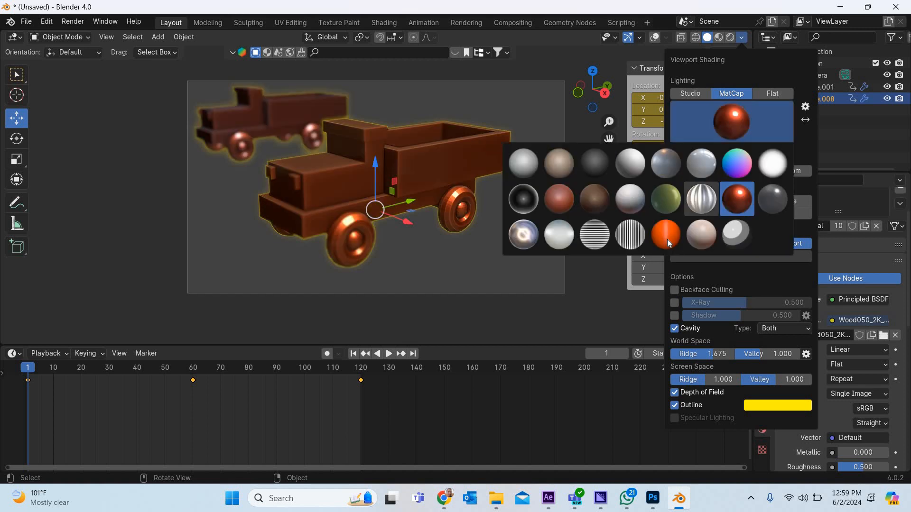
{"action": "left_click", "coordinate": [667, 239]}
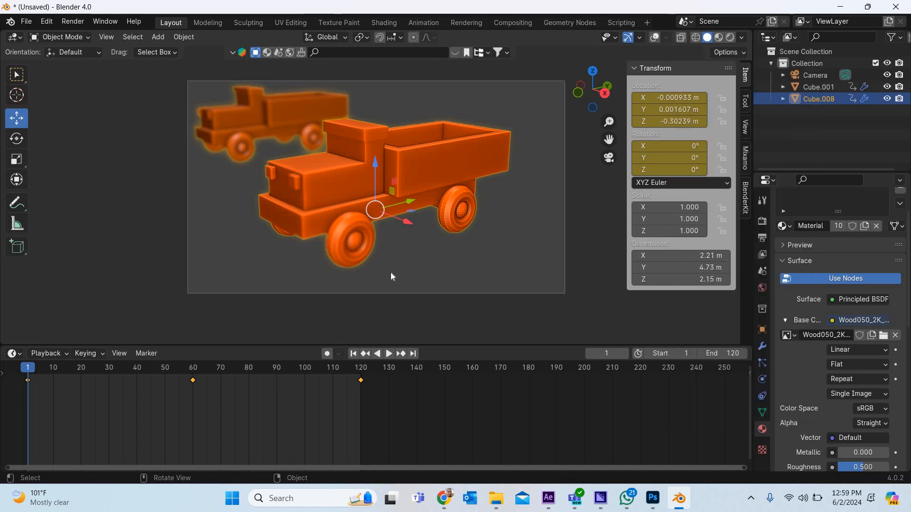
Set the timeline to frame 0 and delete the extra truck, Cube.001.
{"action": "key", "text": "ctrl+z"}
{"action": "left_click", "coordinate": [512, 269]}
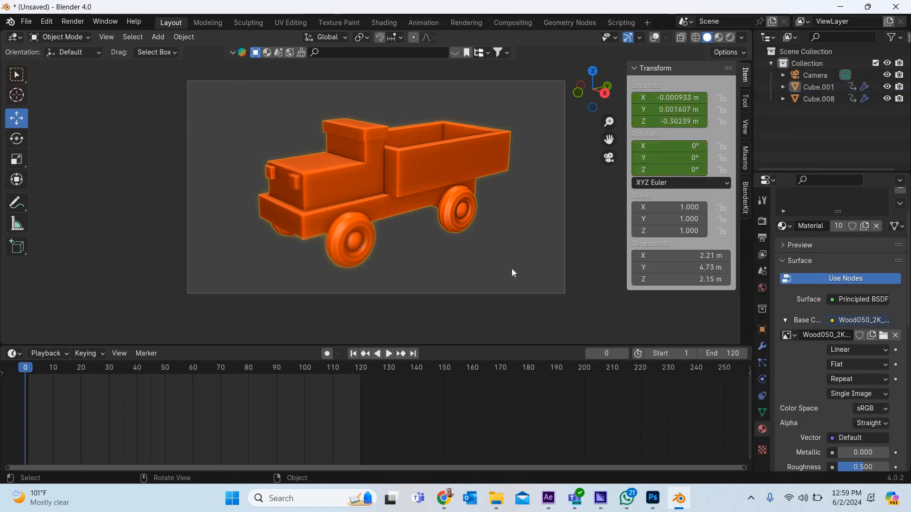
{"action": "left_click", "coordinate": [437, 190]}
{"action": "left_click_drag", "start_coordinate": [413, 205], "coordinate": [315, 179]}
{"action": "key", "text": "Delete"}
Set the render output path to the existing truck0001-0120.mp4 in the D:\Youtube\Blender\2024\truck folder.
{"action": "left_click", "coordinate": [762, 238]}
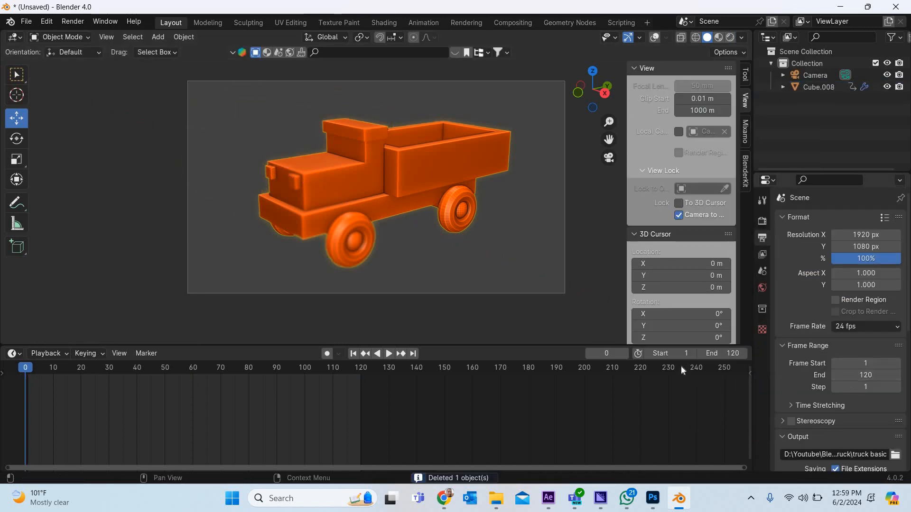
{"action": "scroll", "coordinate": [840, 395], "scroll_direction": "down", "scroll_amount": 4}
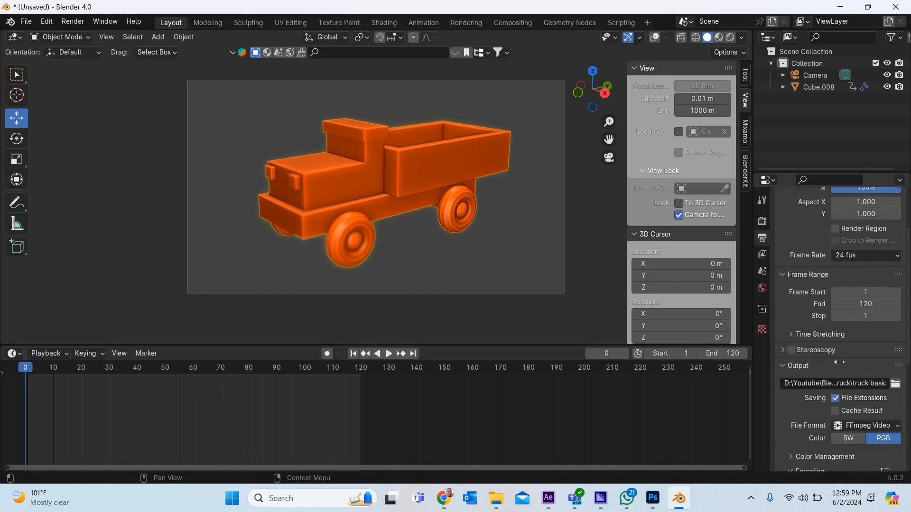
{"action": "scroll", "coordinate": [845, 395], "scroll_direction": "up", "scroll_amount": 4}
{"action": "scroll", "coordinate": [876, 397], "scroll_direction": "down", "scroll_amount": 4}
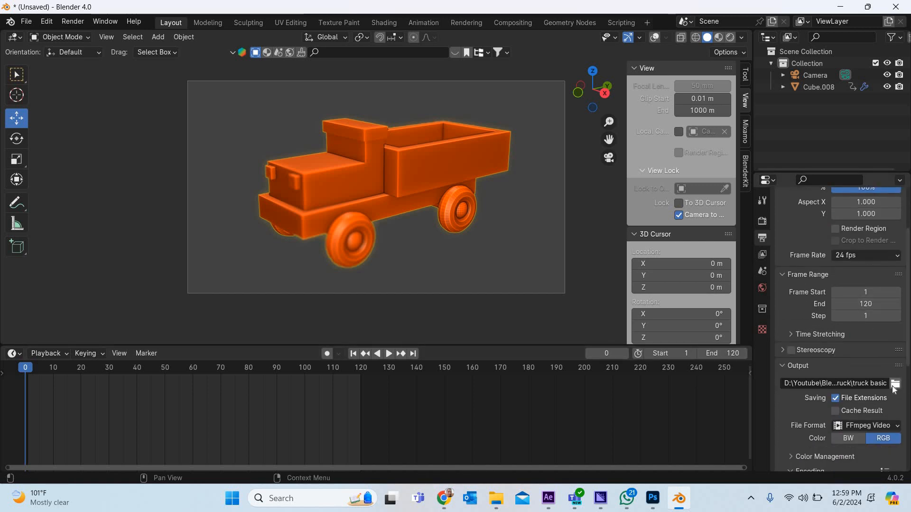
{"action": "left_click", "coordinate": [895, 385]}
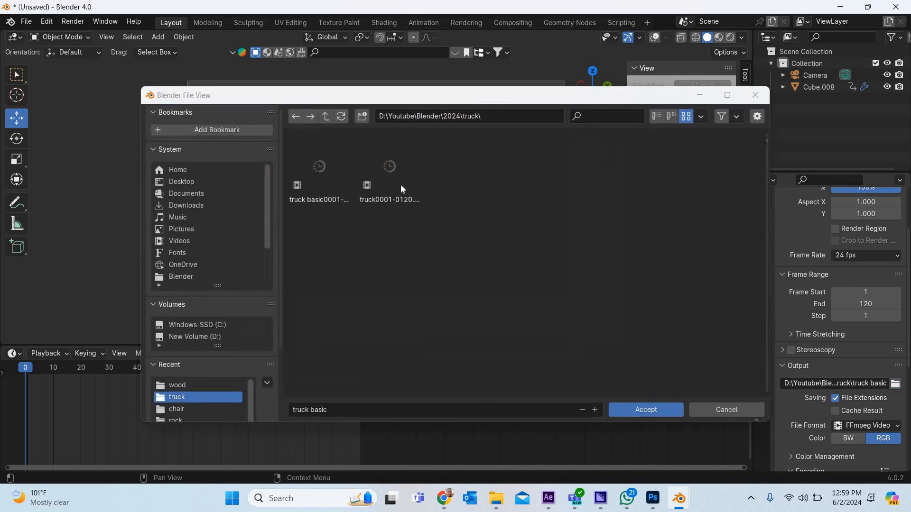
{"action": "left_click", "coordinate": [400, 184]}
{"action": "key", "text": "Return"}
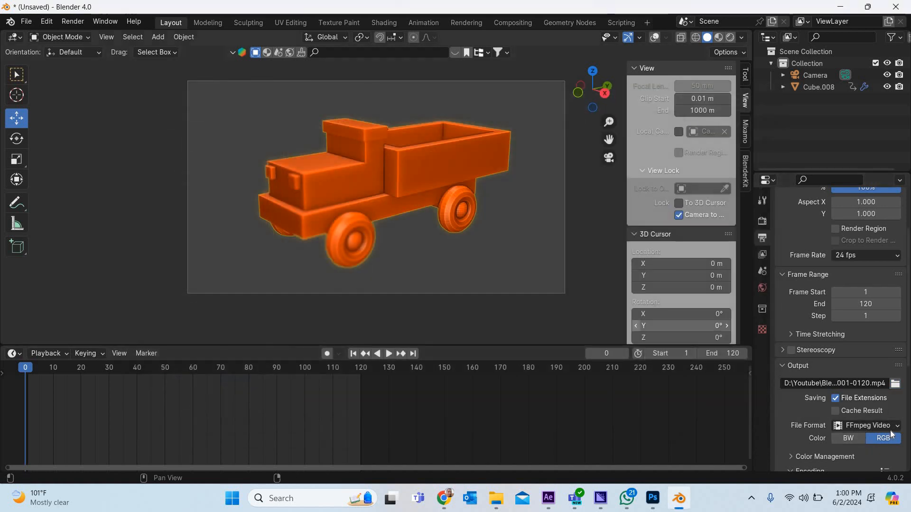
Check the output encoding settings and render the truck animation with Viewport Render Animation.
{"action": "scroll", "coordinate": [886, 427], "scroll_direction": "down", "scroll_amount": 4}
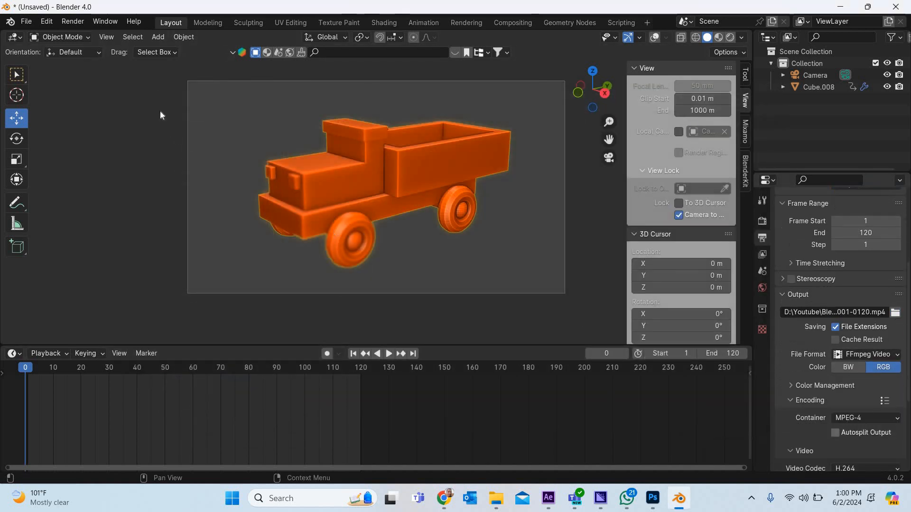
{"action": "left_click", "coordinate": [106, 37]}
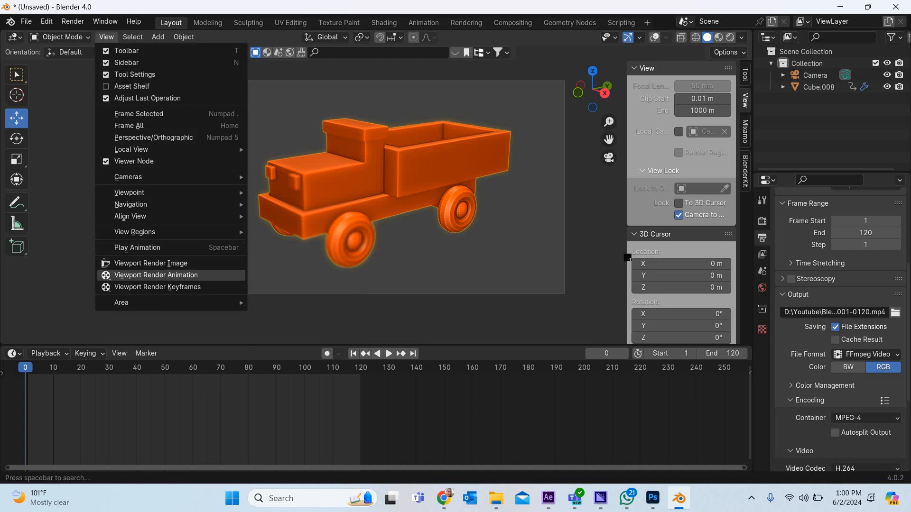
{"action": "left_click", "coordinate": [181, 277]}
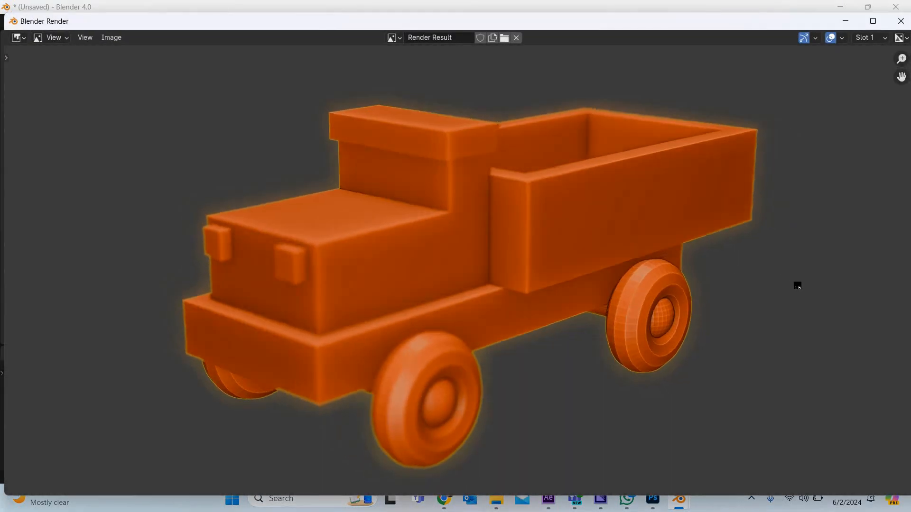